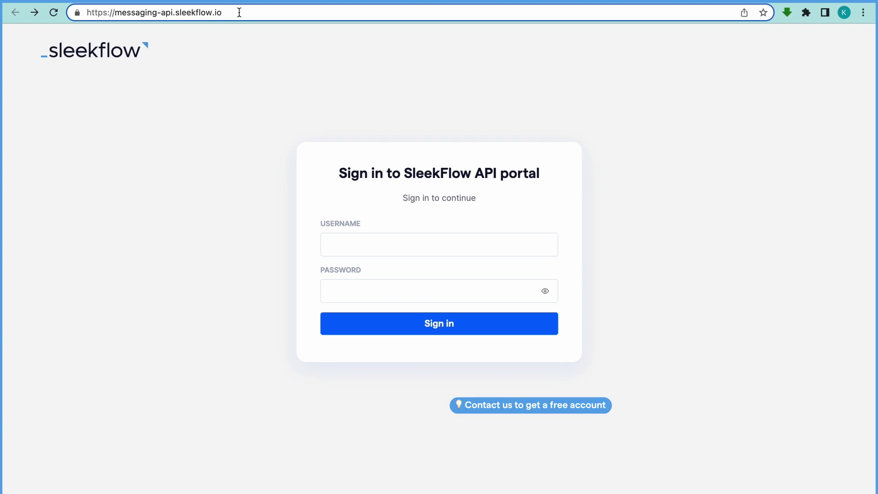
Sign in with username and password, then begin adding a new WhatsApp number.
left_click(233, 86)
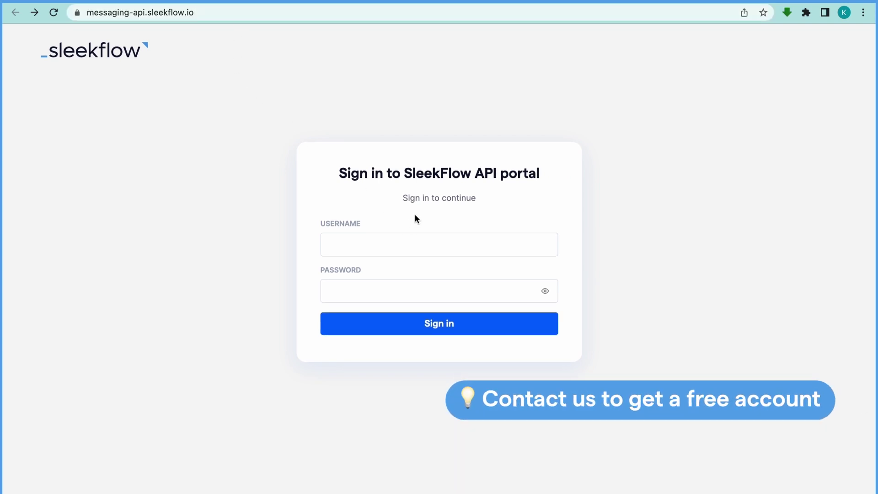
left_click(414, 250)
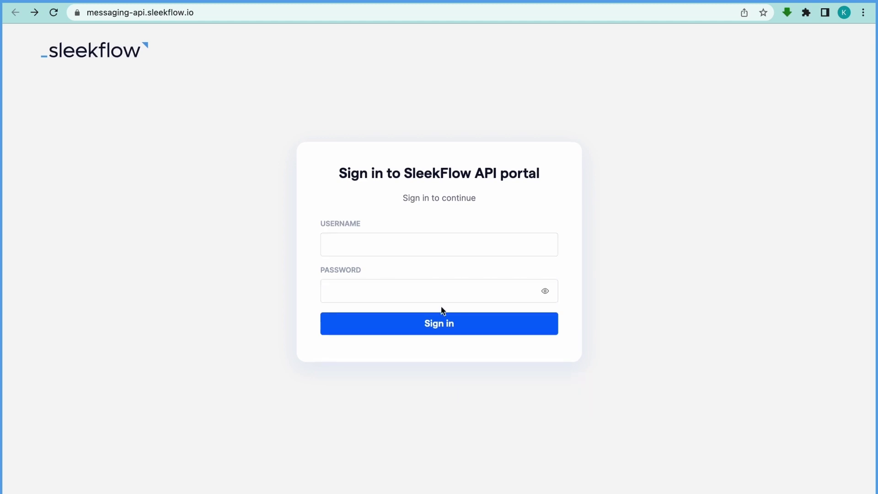
left_click(461, 328)
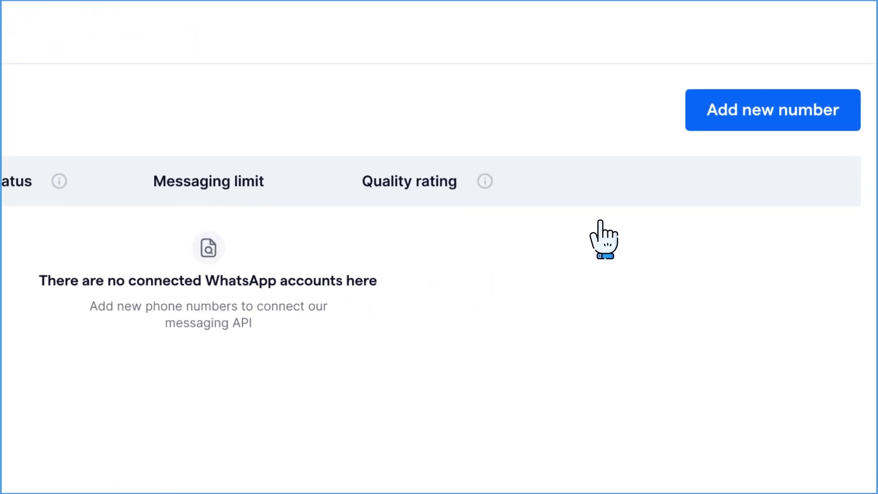
left_click(787, 126)
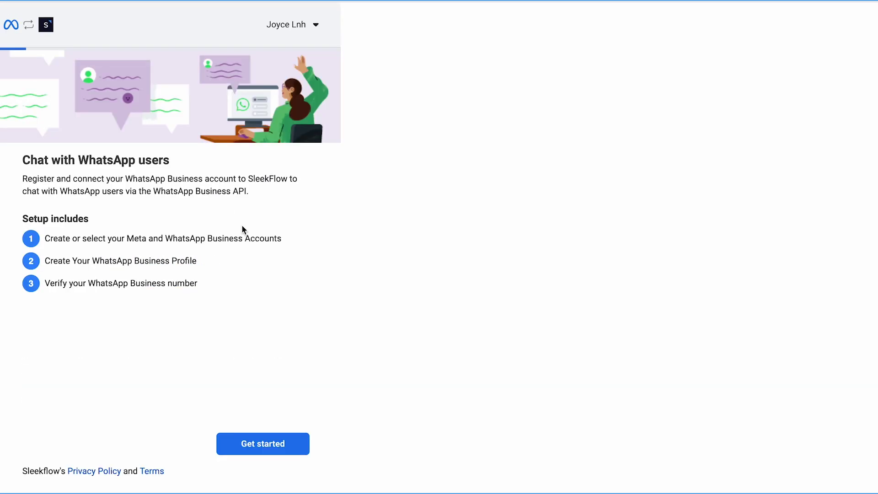
Keep Phone Number Migration Testing and create a WhatsApp Business Account named DEMO.
left_click(284, 447)
left_click(284, 447)
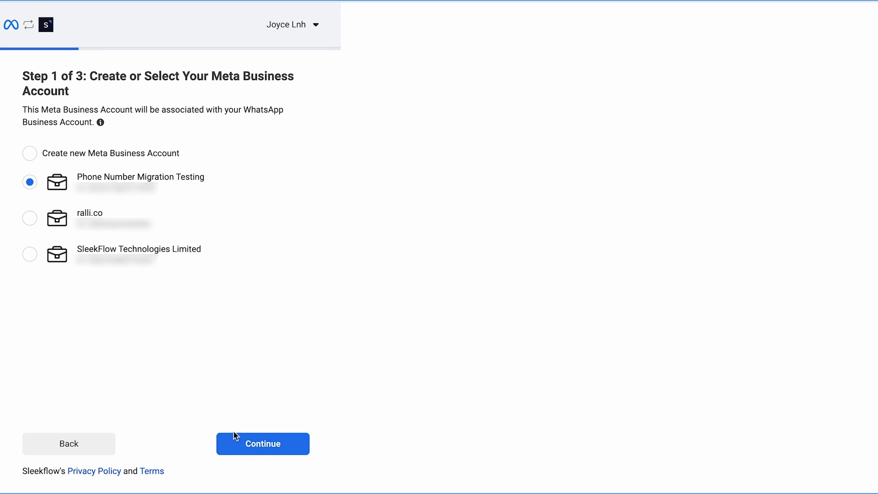
left_click(237, 443)
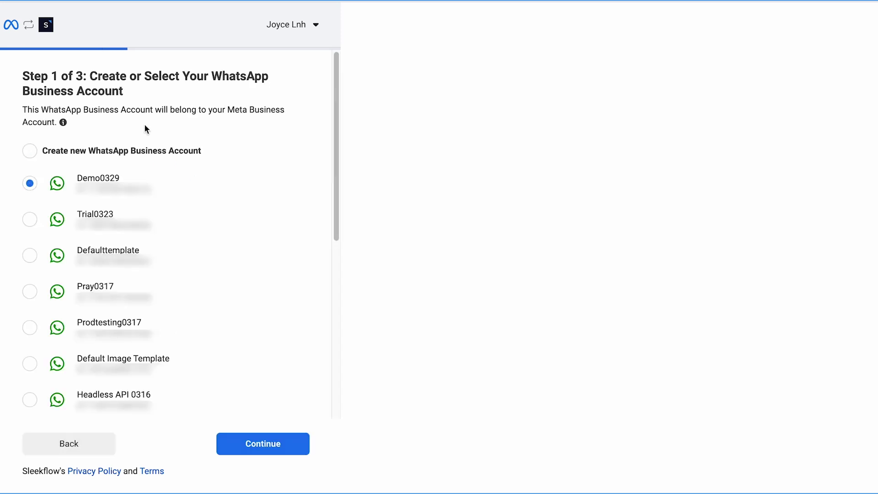
left_click(113, 149)
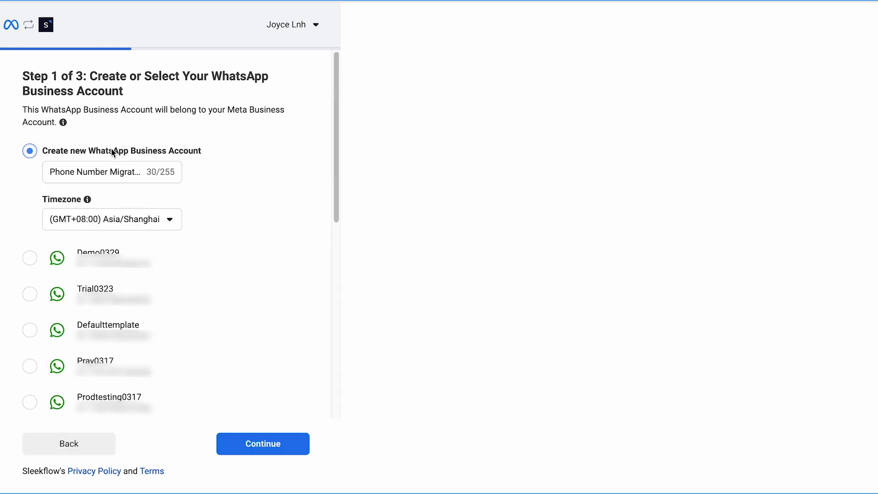
left_click(123, 179)
key("ctrl+a")
type("DEM")
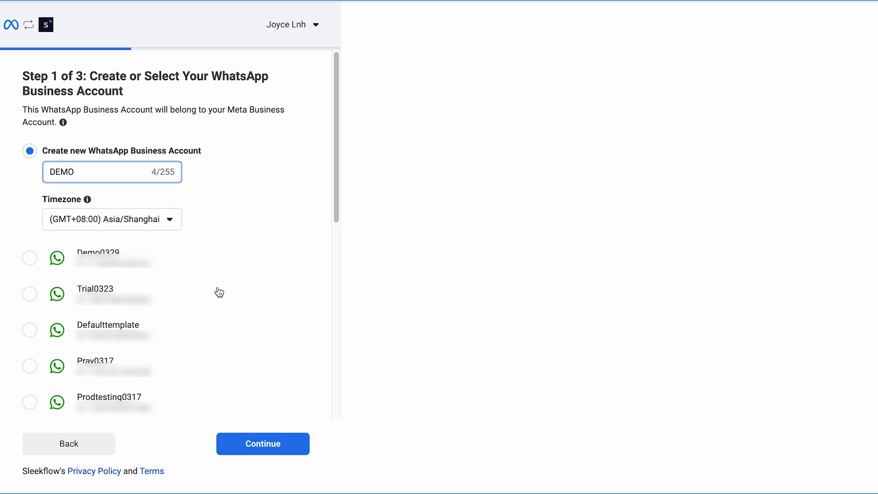
left_click(265, 443)
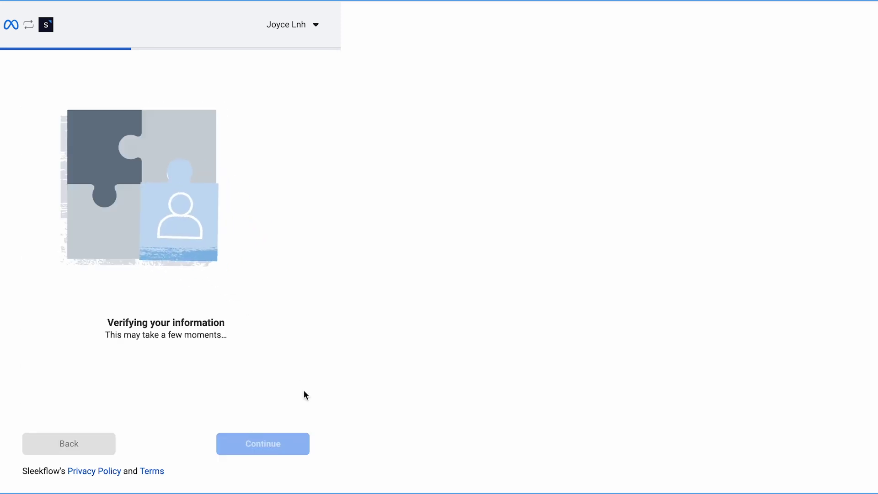
Set the business profile display name to DEMO with category Beauty, Spa and Salon.
left_click(287, 446)
left_click(142, 180)
type("DE")
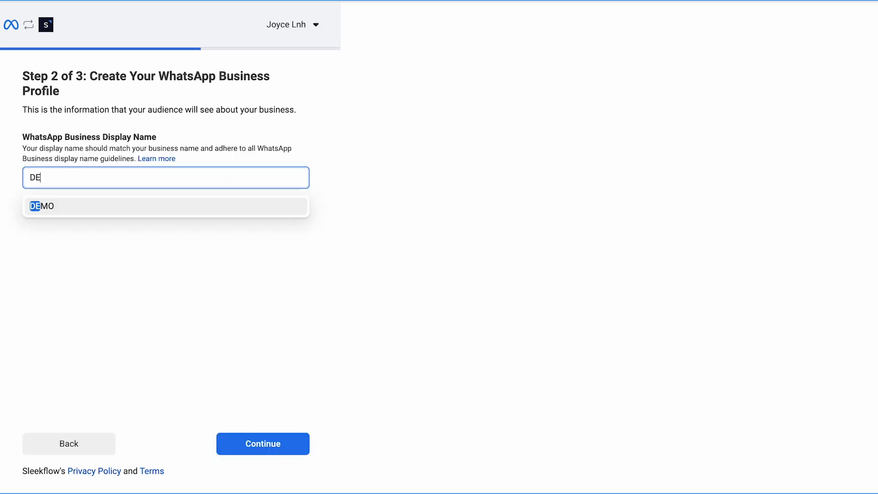
type("MO")
left_click(246, 444)
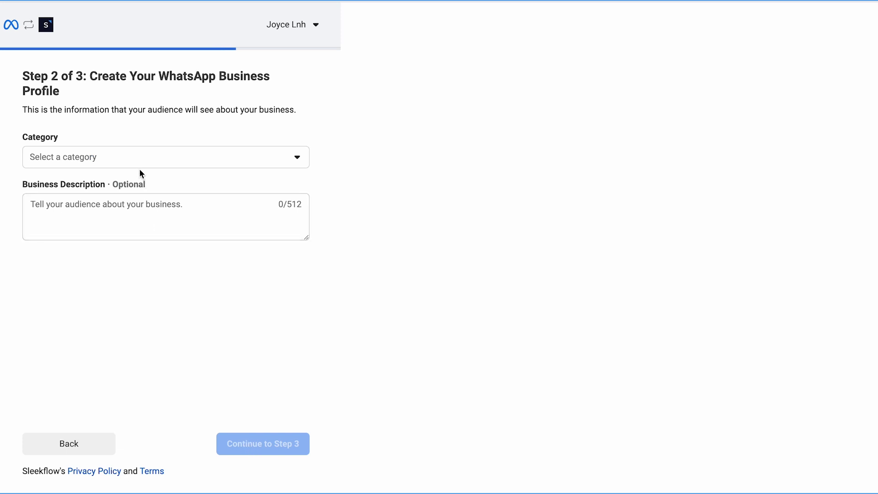
left_click(139, 164)
left_click(184, 208)
left_click(237, 446)
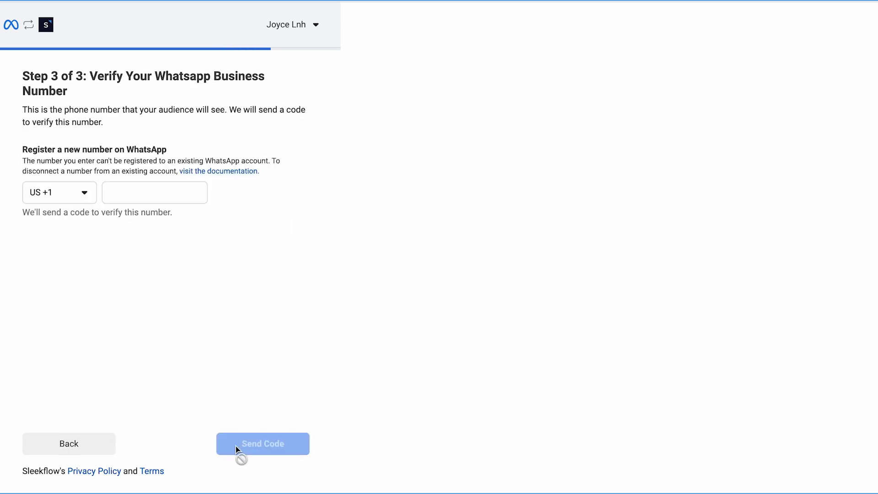
Verify the +1 507 number with a six-digit voice-call code and finish signup.
left_click(144, 191)
type("507")
left_click(115, 256)
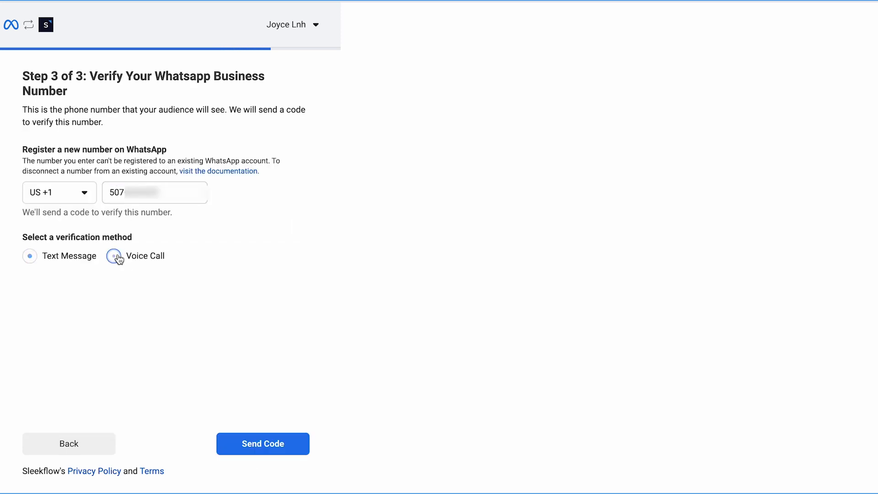
left_click(261, 443)
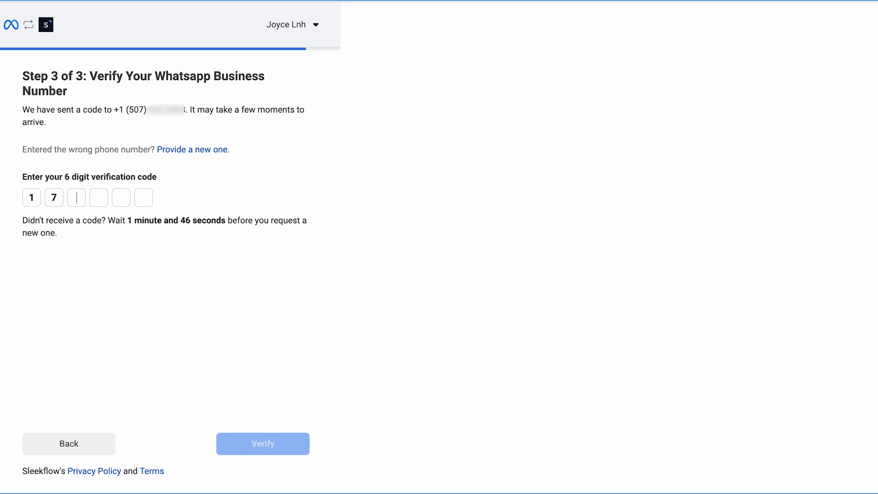
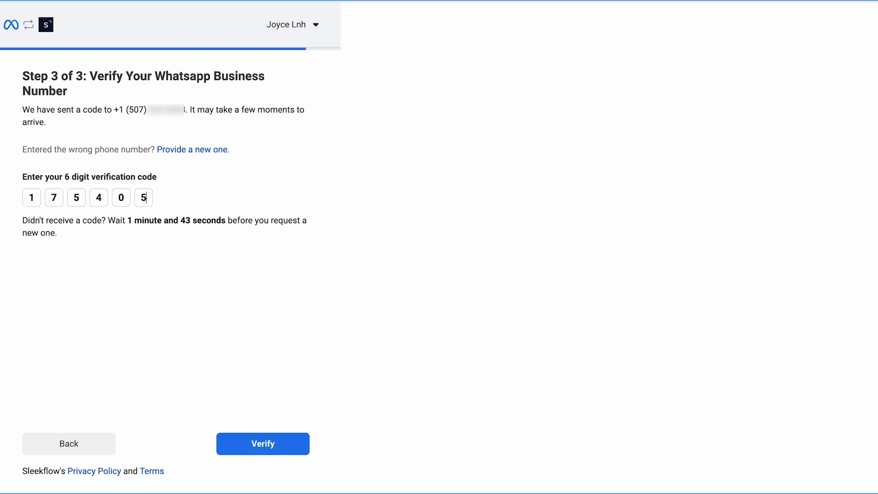
left_click(245, 453)
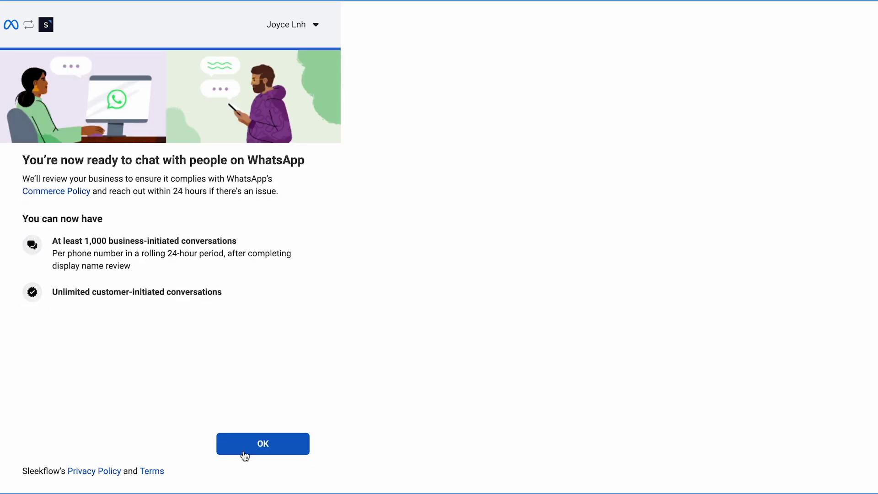
left_click(256, 448)
Select the DEMO number, confirm its connection, and dismiss the Added new numbers summary.
left_click(178, 179)
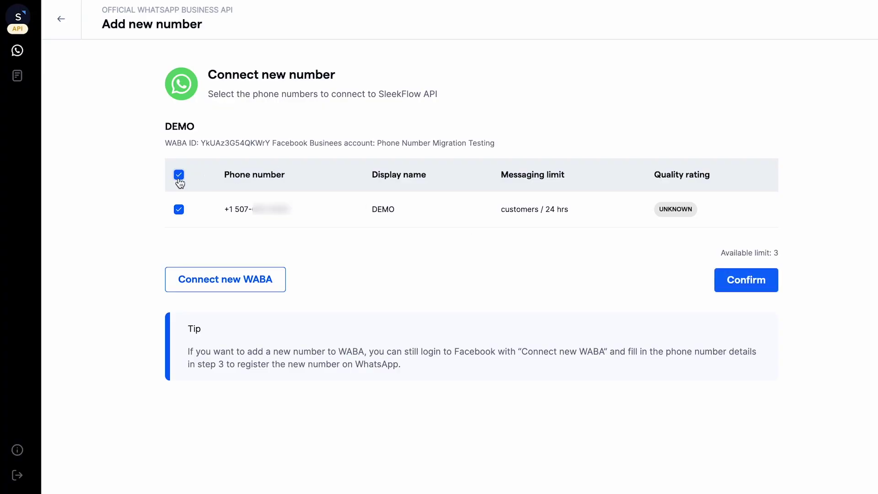
left_click(746, 282)
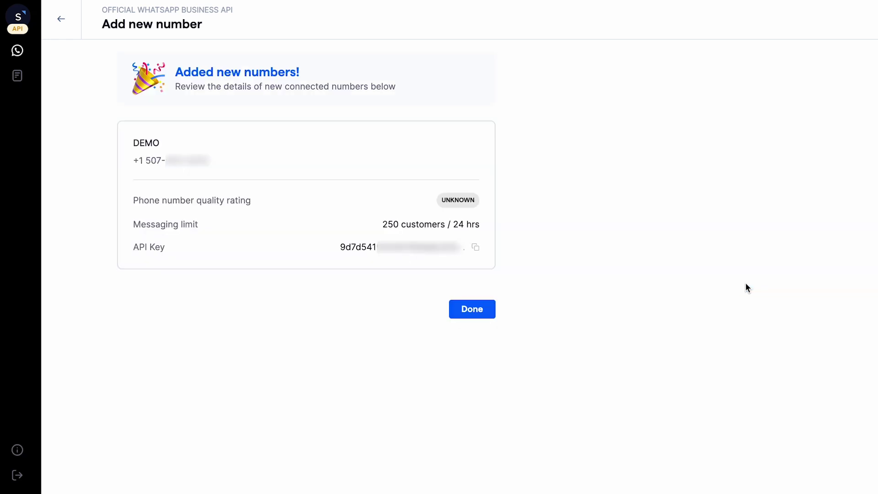
left_click(481, 310)
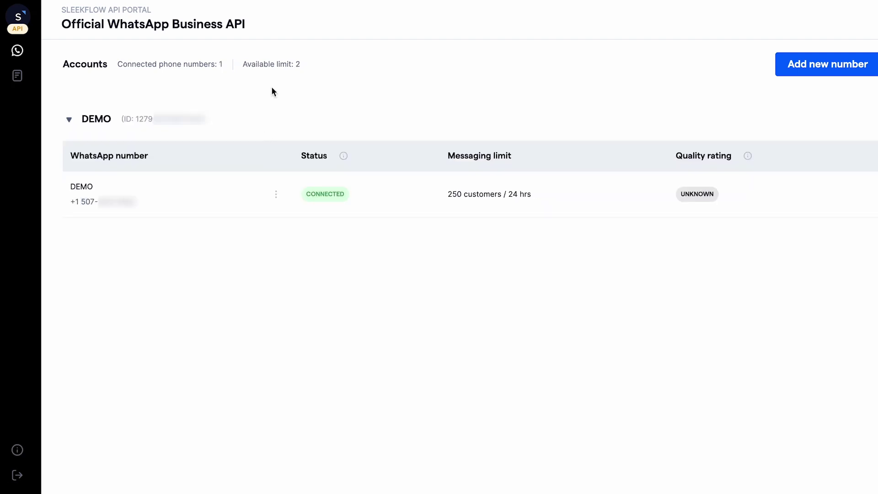
Copy the DEMO number's API key from its Manage API Key dialog.
left_click(276, 193)
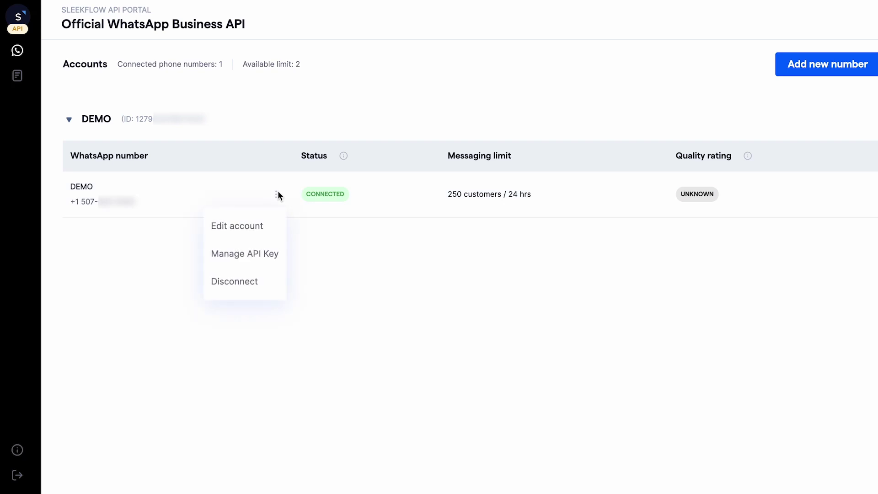
left_click(261, 253)
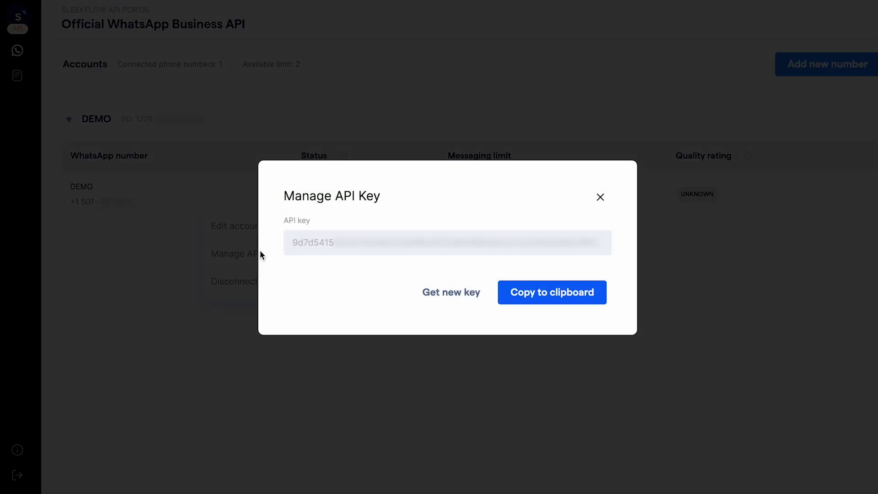
left_click(544, 294)
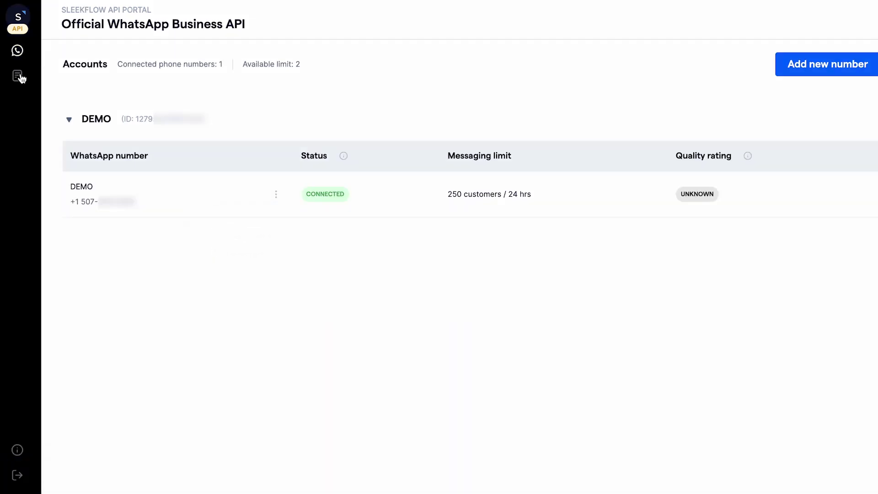
Open Billing and payments from the sidebar, showing the USD$ 100 balance.
left_click(19, 75)
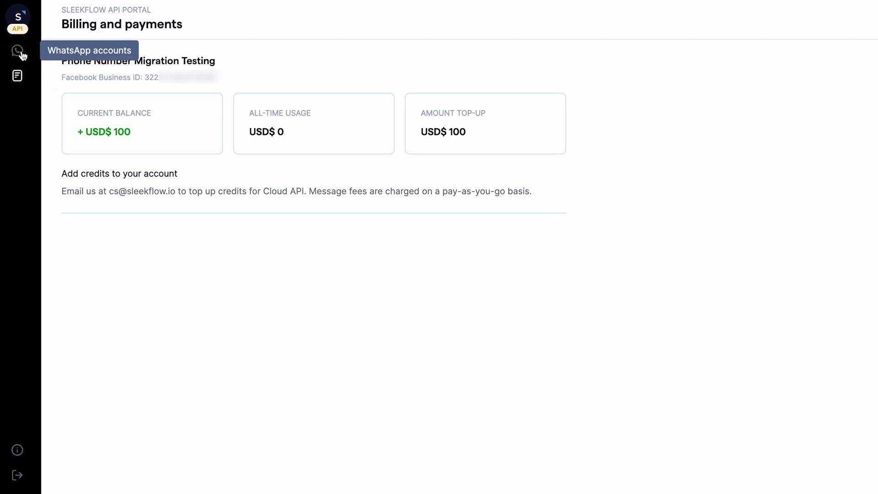